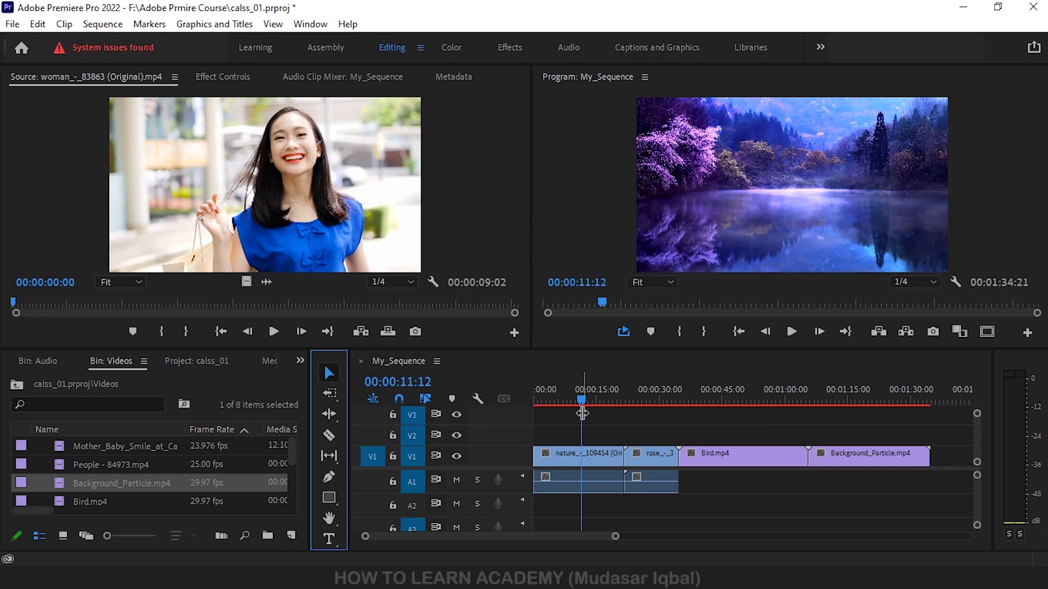
left_click(330, 413)
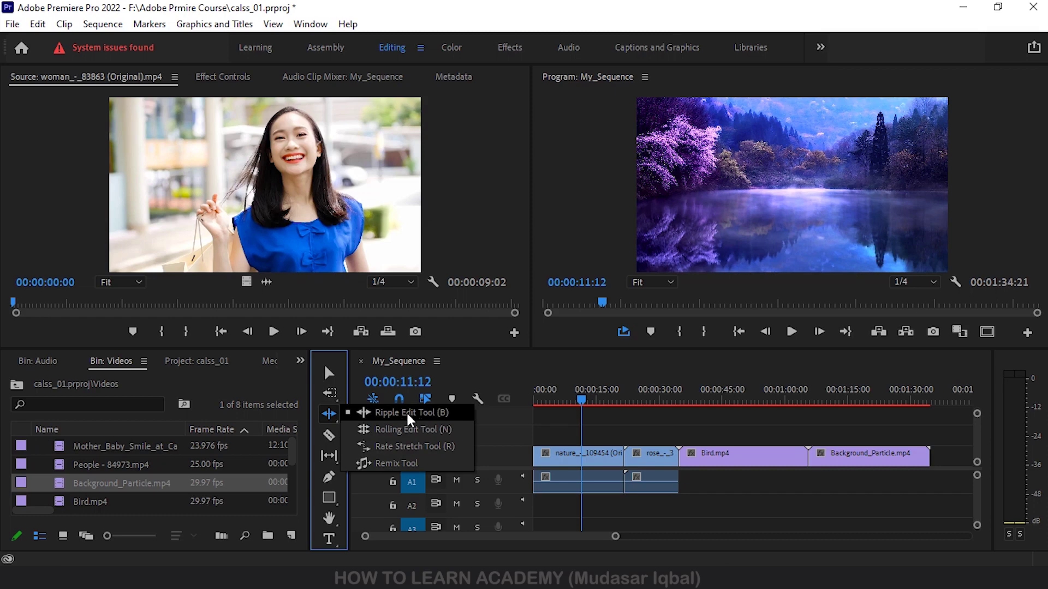
left_click(427, 413)
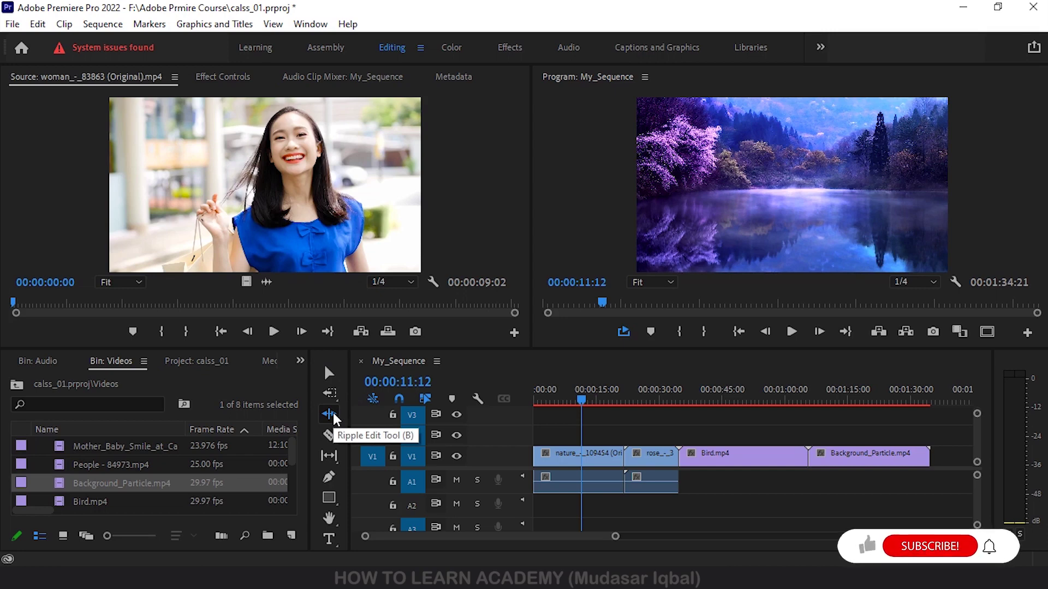
key("v")
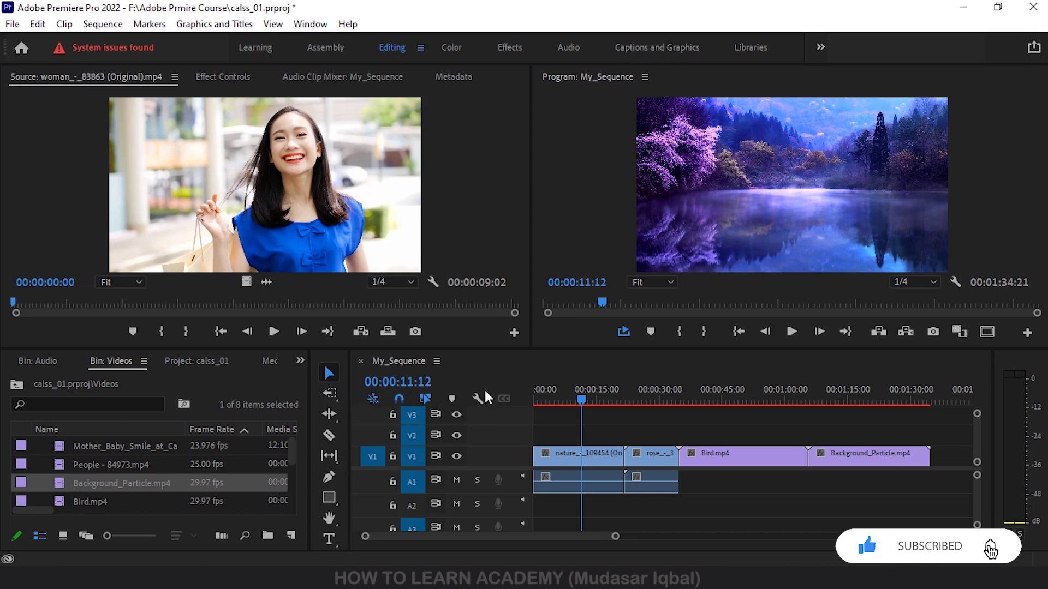
Step: Trim the start of the nature clip on V1 to about 00:00:08:09 with the Selection tool, leaving a gap before it
scroll(587, 459, "up", 5)
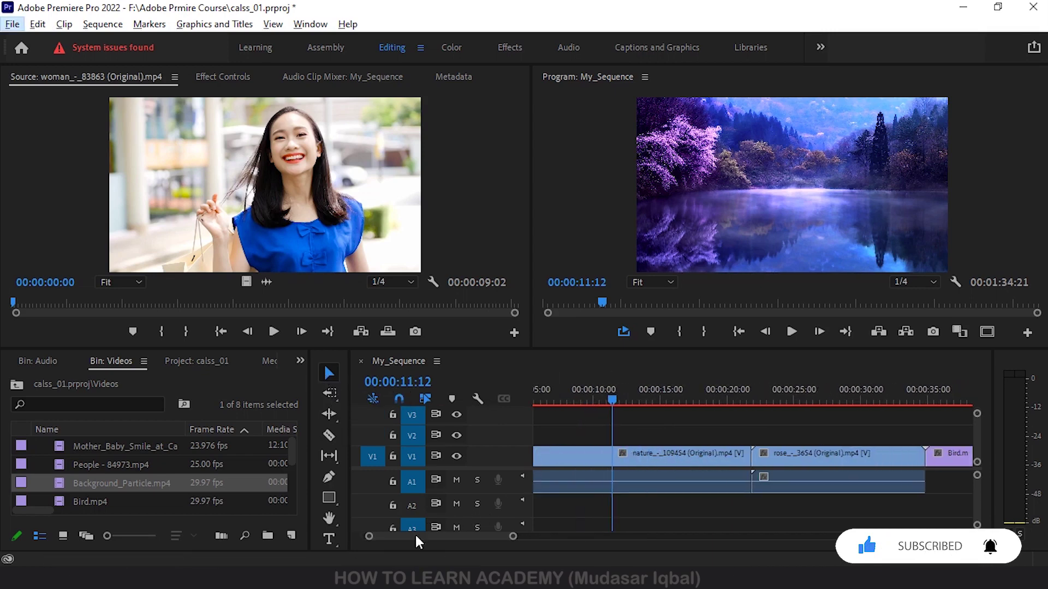
left_click_drag(437, 537, 425, 537)
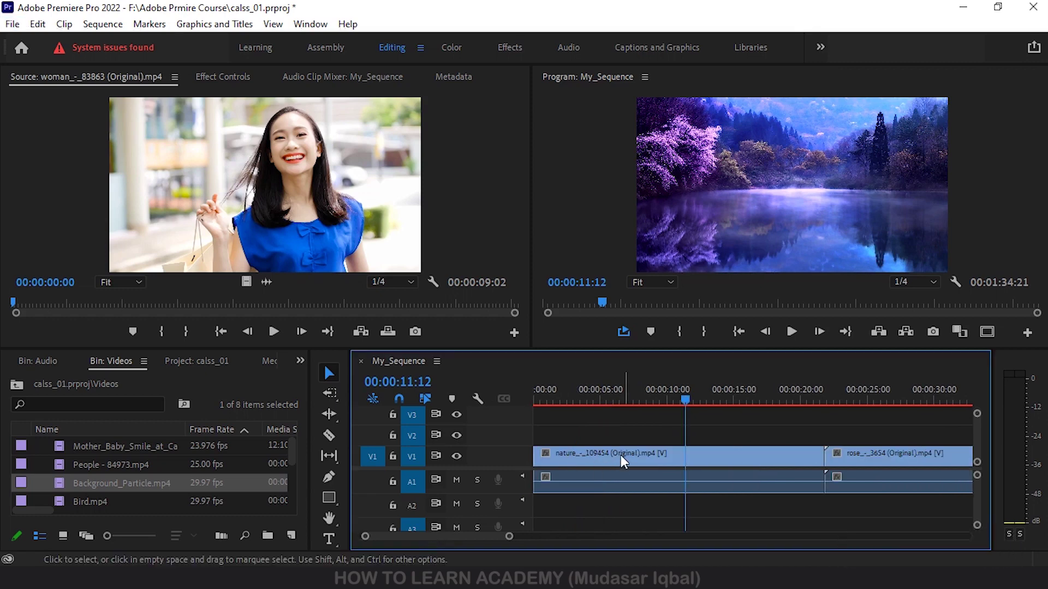
left_click(564, 451)
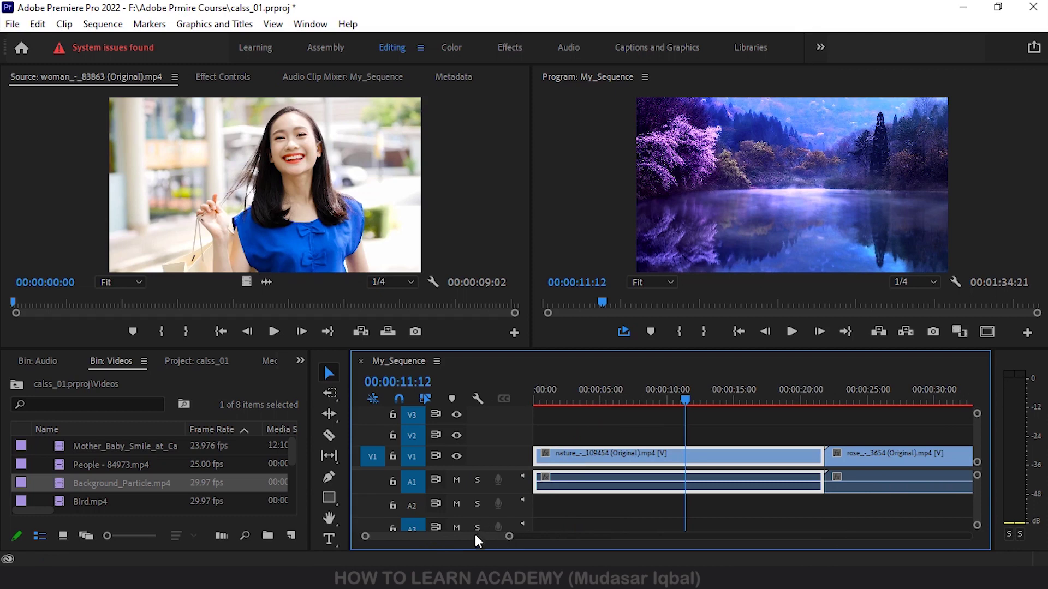
left_click(600, 431)
left_click(600, 456)
left_click(607, 414)
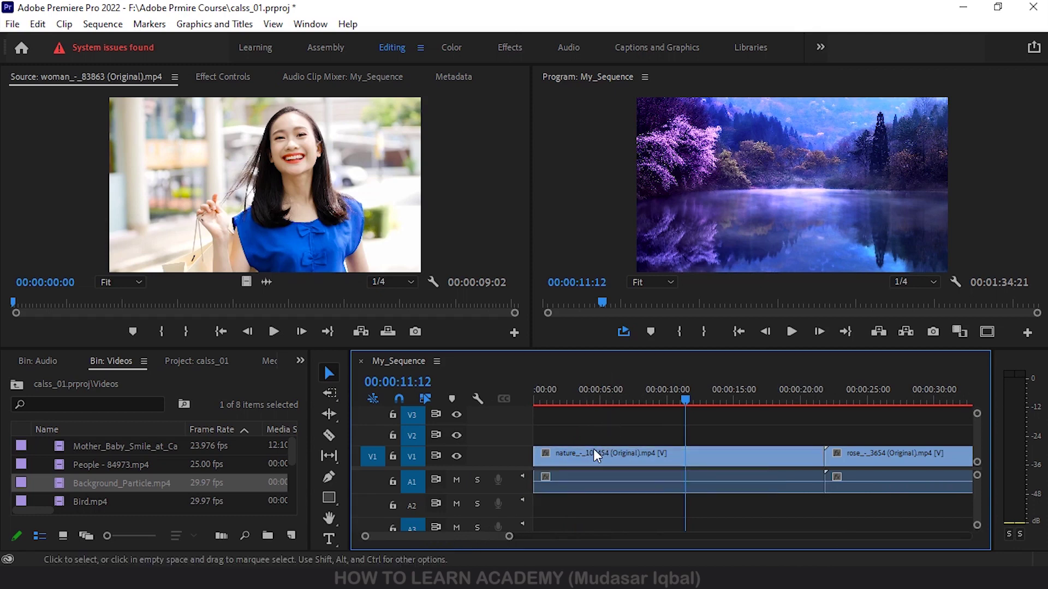
left_click(592, 460)
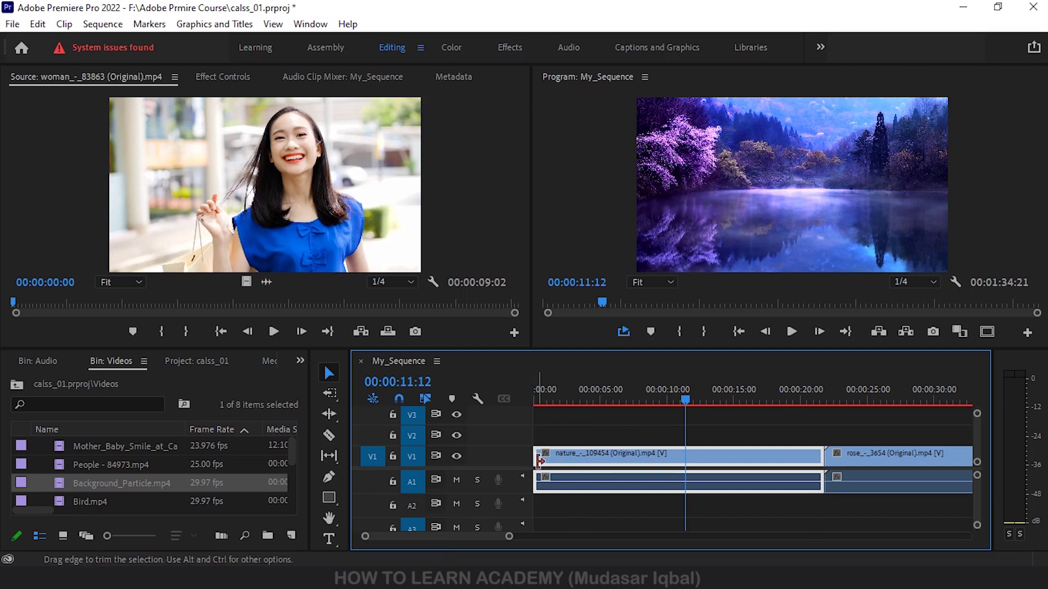
left_click_drag(539, 461, 649, 462)
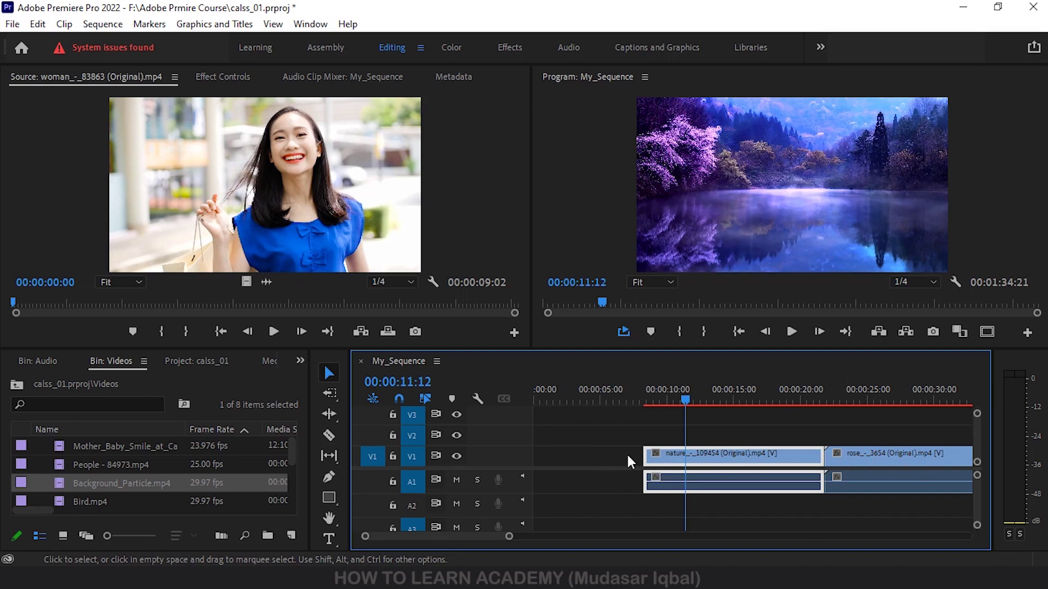
Step: Try to close the gap by moving the nature and rose clips earlier one at a time, and undo the moves
left_click_drag(509, 537, 575, 537)
left_click_drag(636, 455, 585, 456)
left_click_drag(718, 465, 687, 457)
key("ctrl+z")
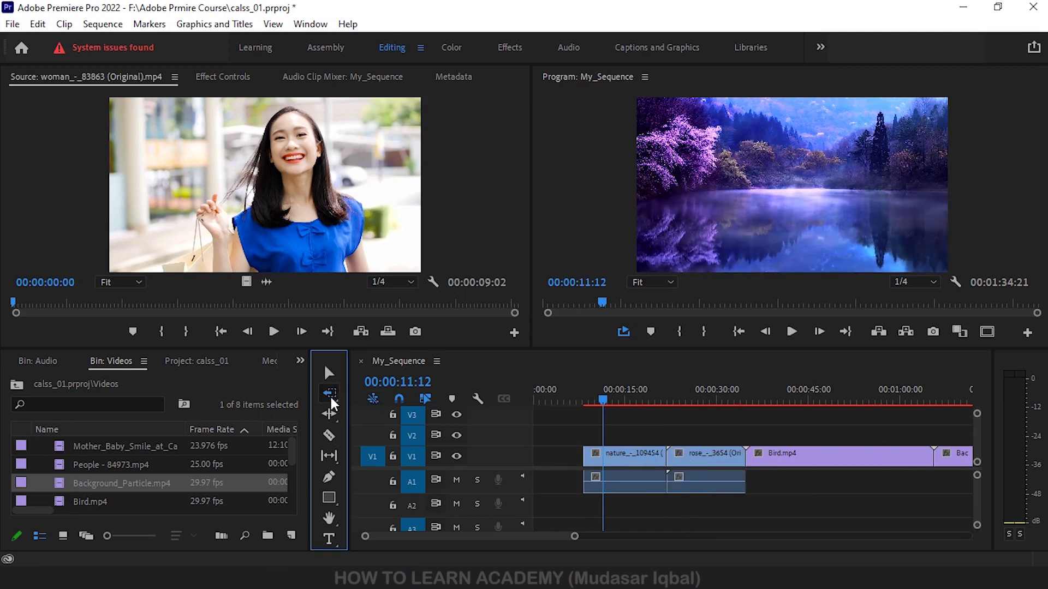
Step: Select every clip from the nature clip onward with Track Select Forward and move them together to the start of the sequence
left_click_drag(330, 394, 366, 393)
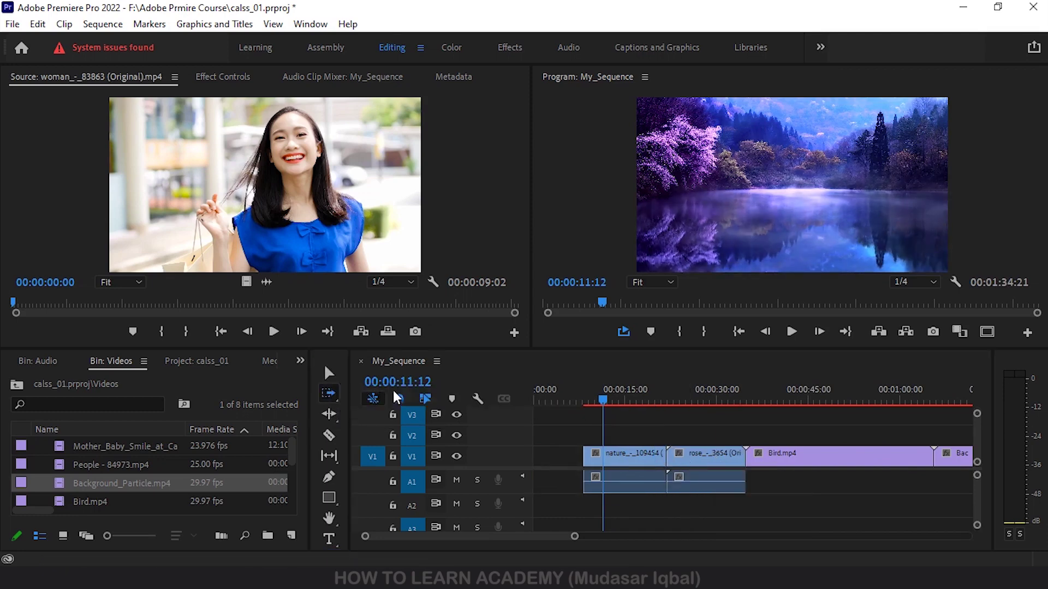
left_click(604, 457)
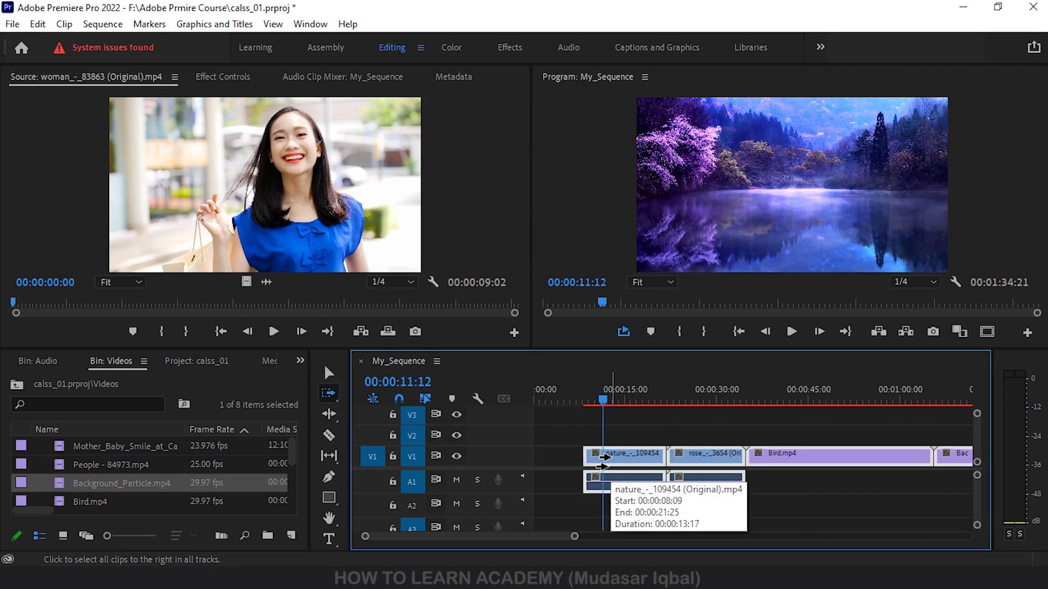
key("v")
left_click_drag(641, 460, 584, 461)
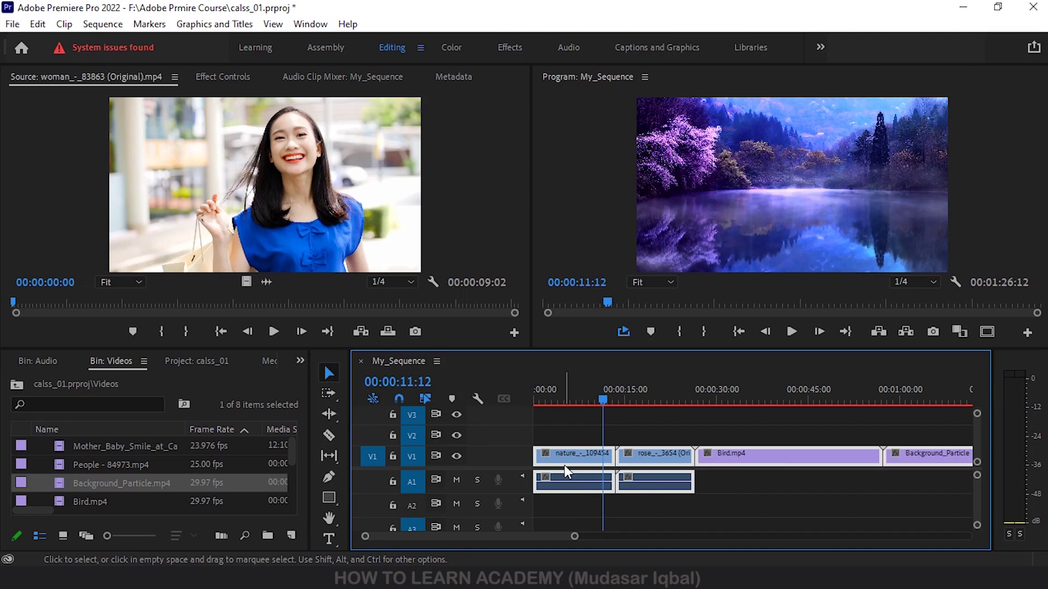
Step: Undo the group move and the trim at the start of the nature clip
key("ctrl+z")
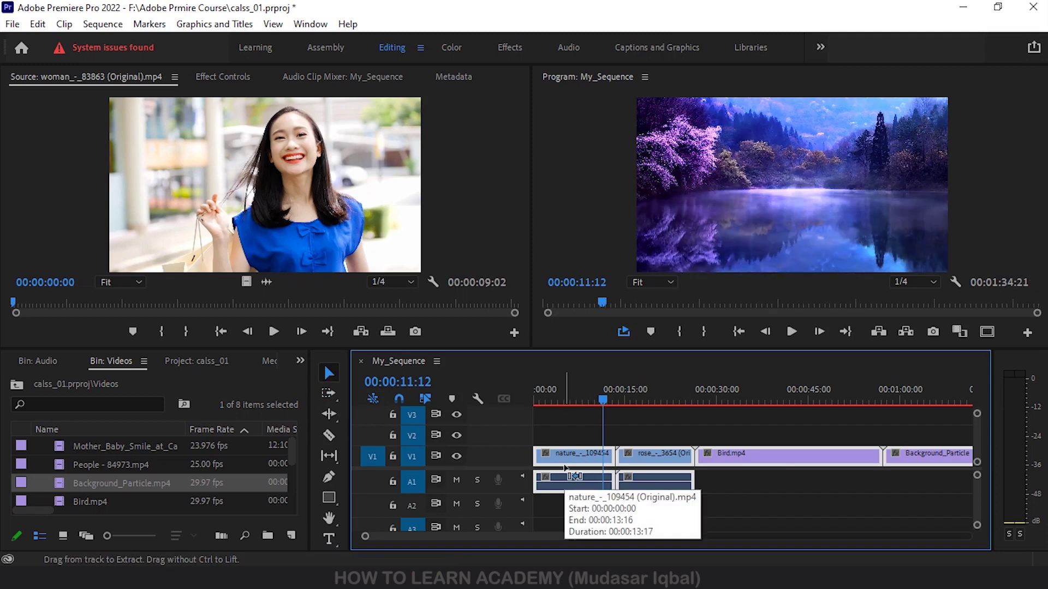
key("ctrl+shift+z")
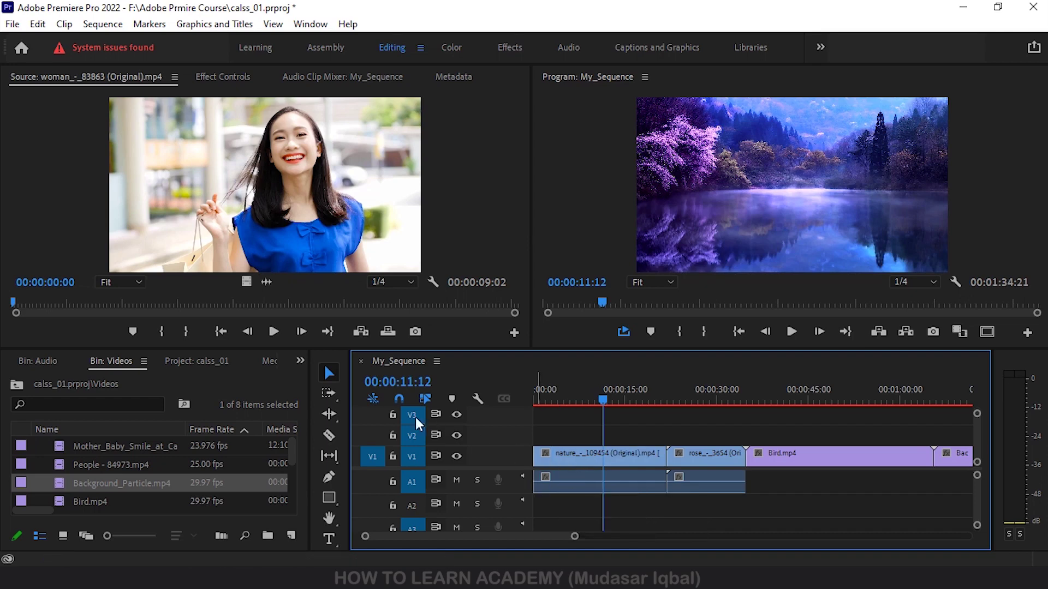
Step: Activate the Ripple Edit tool for trimming the nature clip at the start of the sequence
left_click(333, 414)
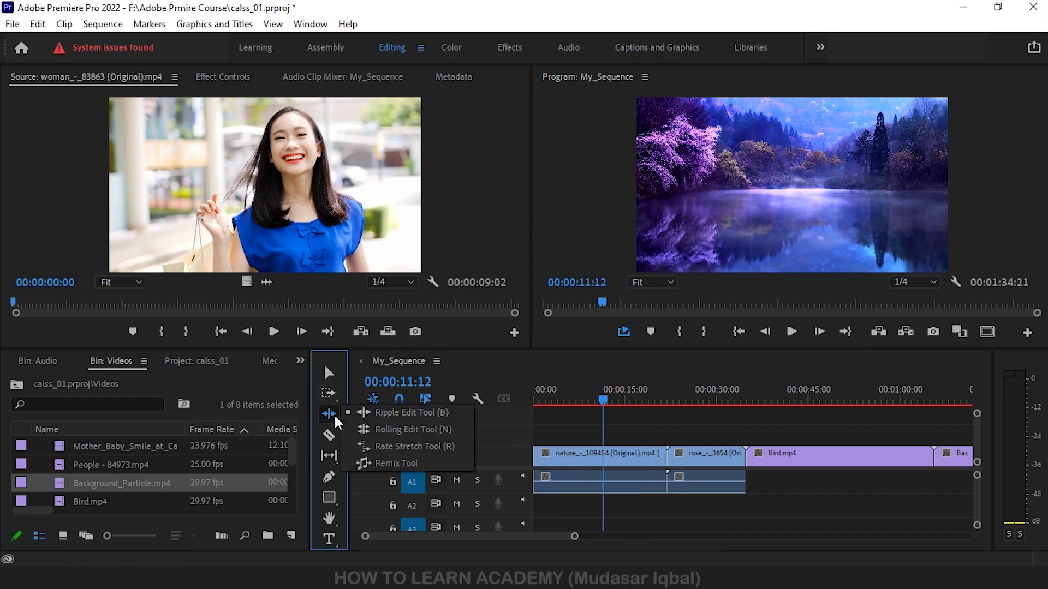
left_click(376, 411)
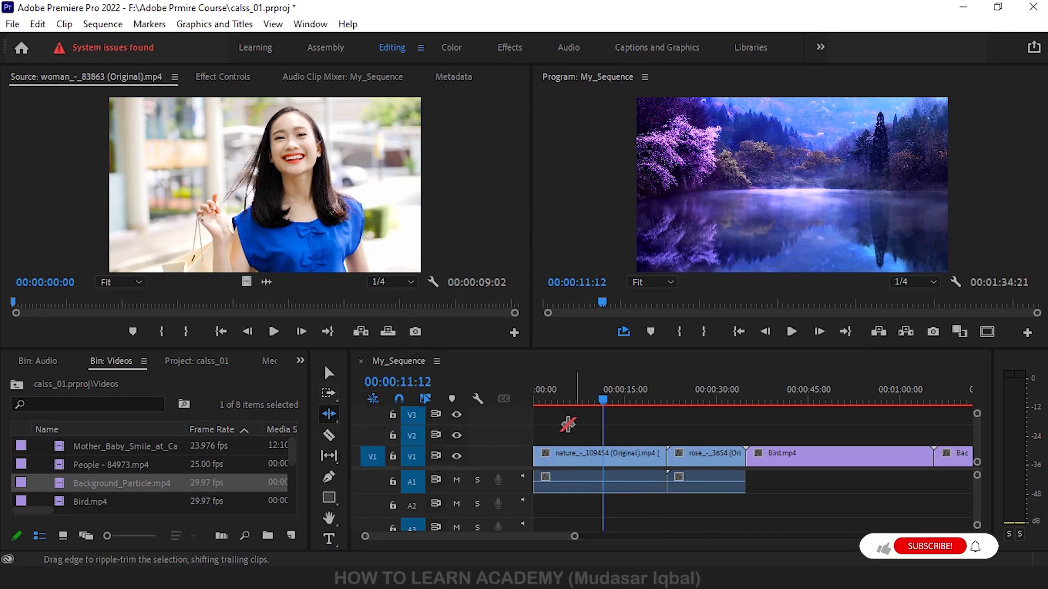
left_click_drag(581, 534, 534, 538)
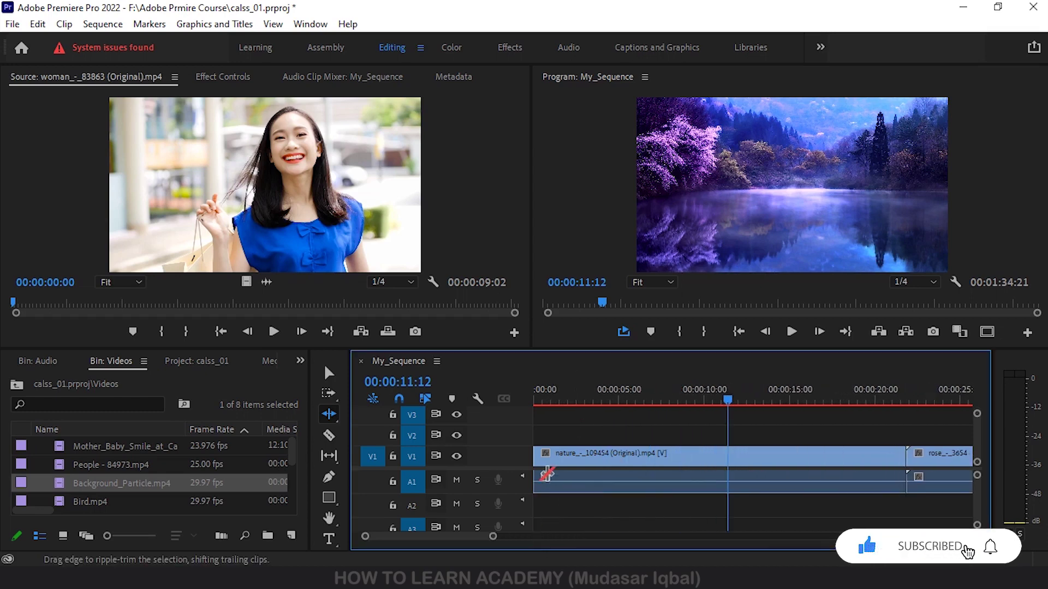
left_click(328, 414)
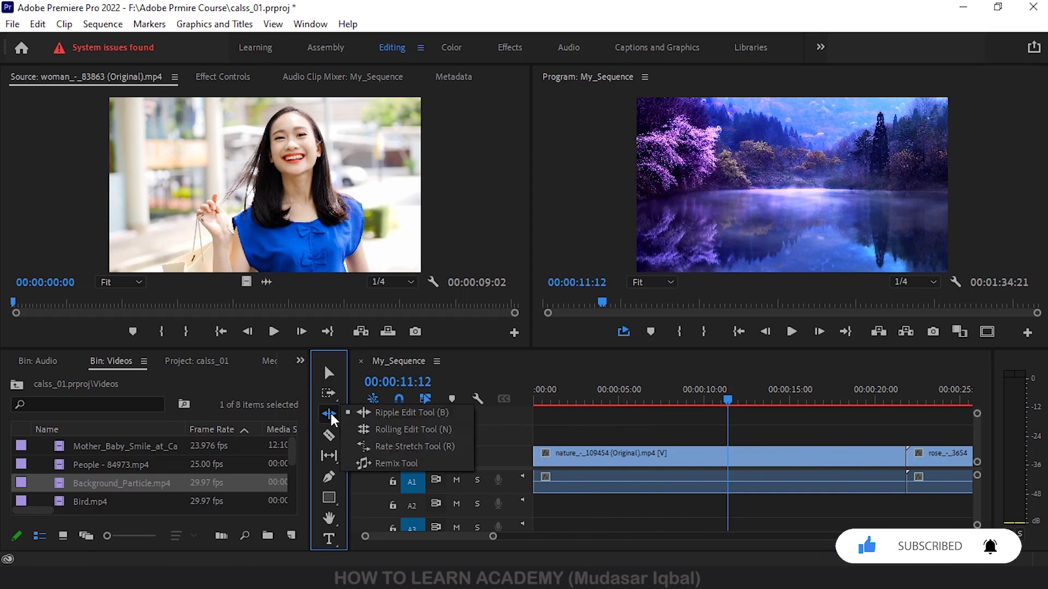
left_click(394, 421)
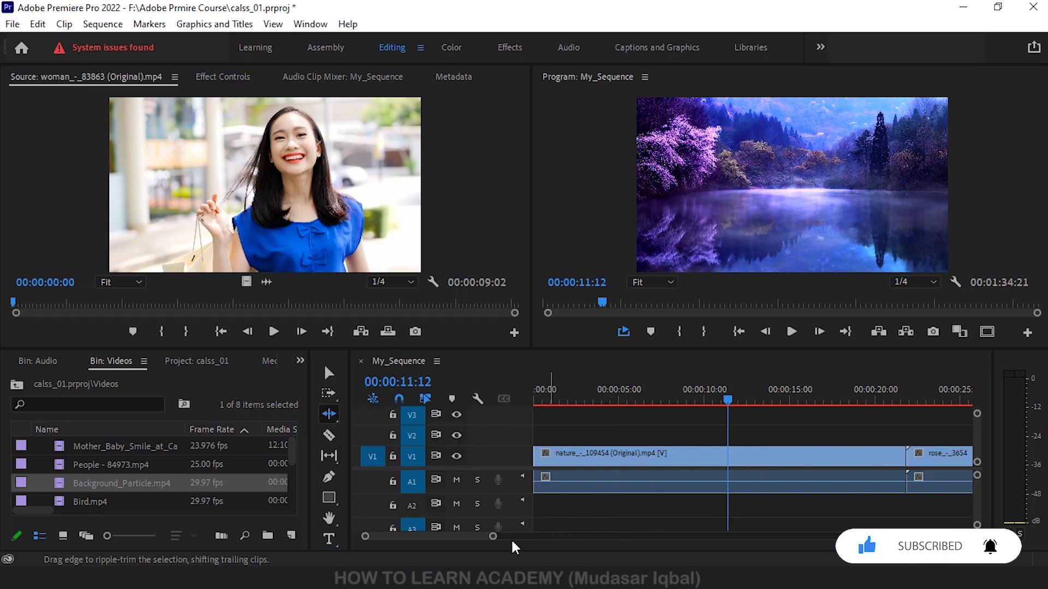
left_click(506, 481)
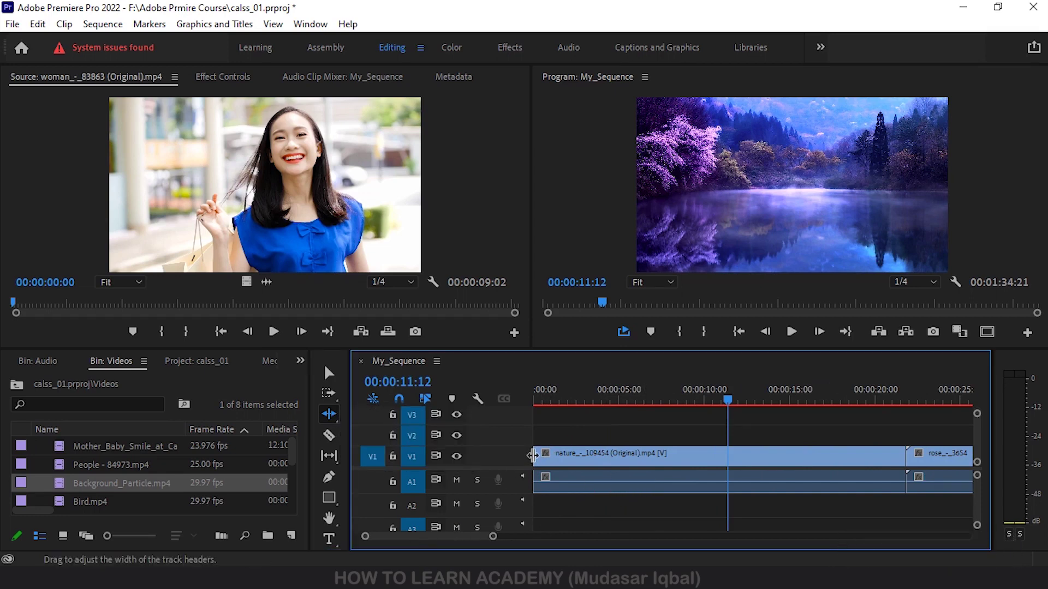
Step: Ripple-trim 00:00:05:12 off the start of the nature clip, check the following clips, and undo the trim
left_click_drag(532, 457, 617, 461)
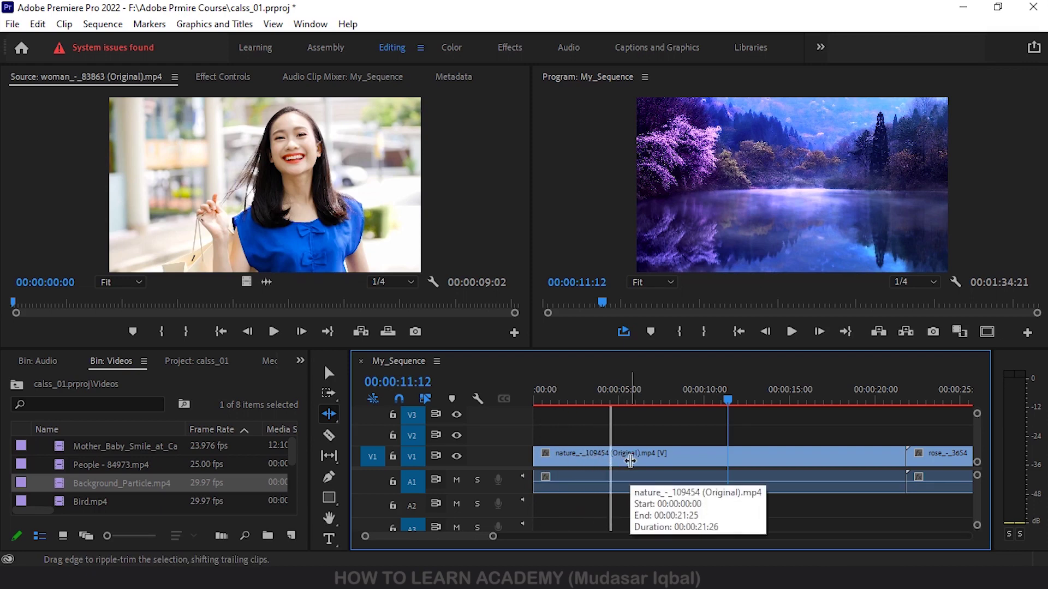
left_click_drag(631, 461, 625, 458)
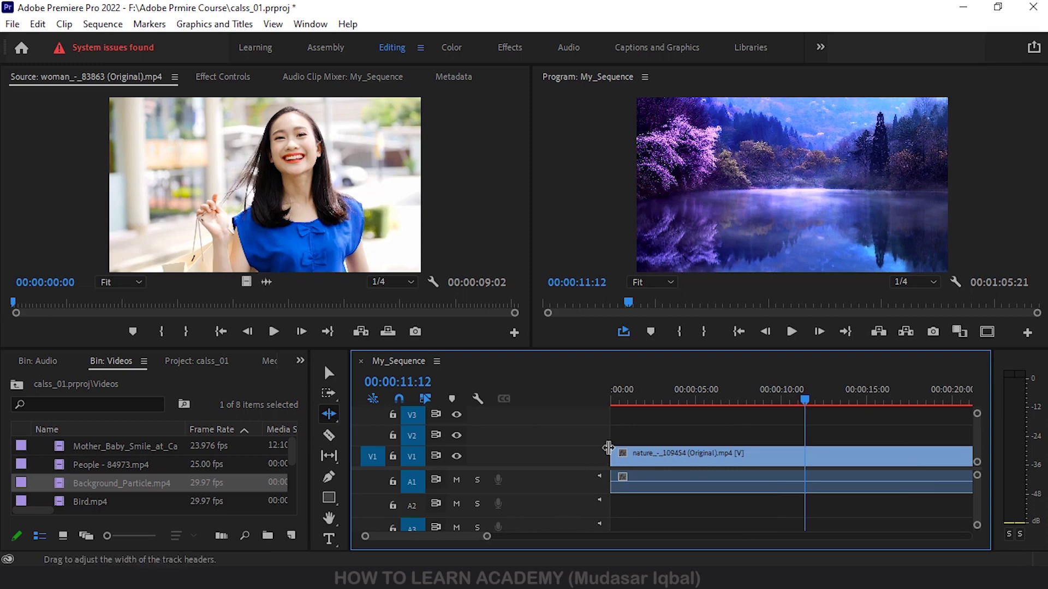
left_click_drag(605, 448, 628, 463)
left_click(540, 456)
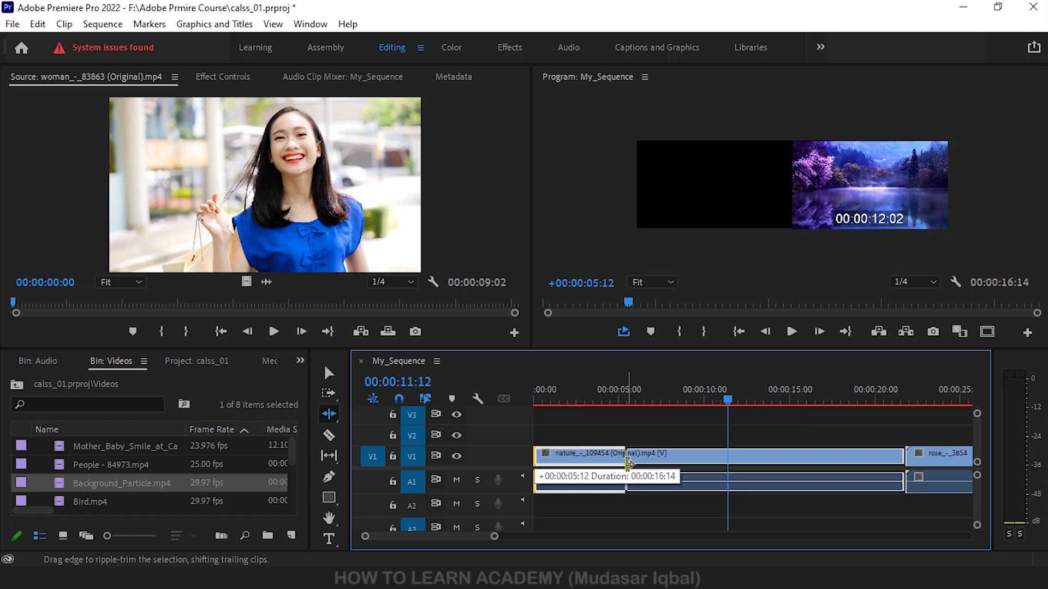
left_click_drag(629, 463, 629, 463)
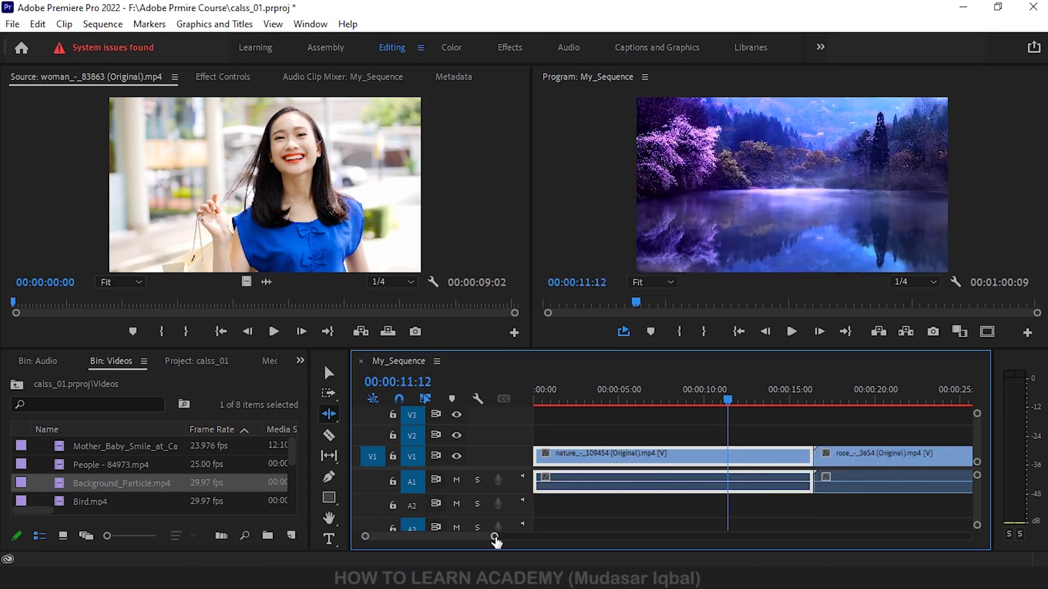
left_click_drag(496, 540, 652, 549)
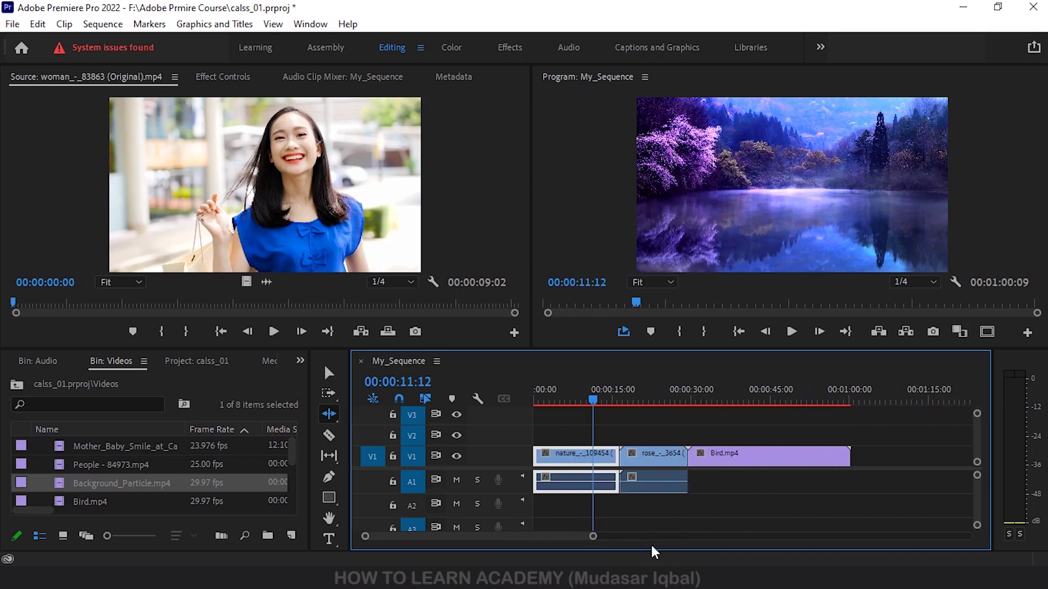
key("ctrl+z")
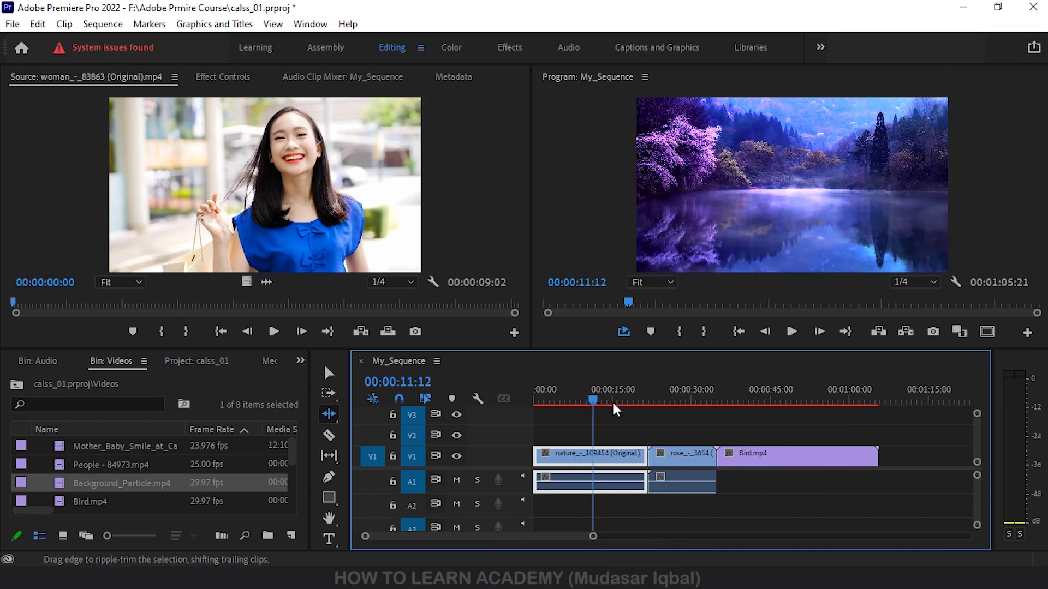
Step: Place the playhead at 00:01:00:27 and ripple-trim about 11 seconds off the start of the nature clip
left_click_drag(597, 398, 855, 405)
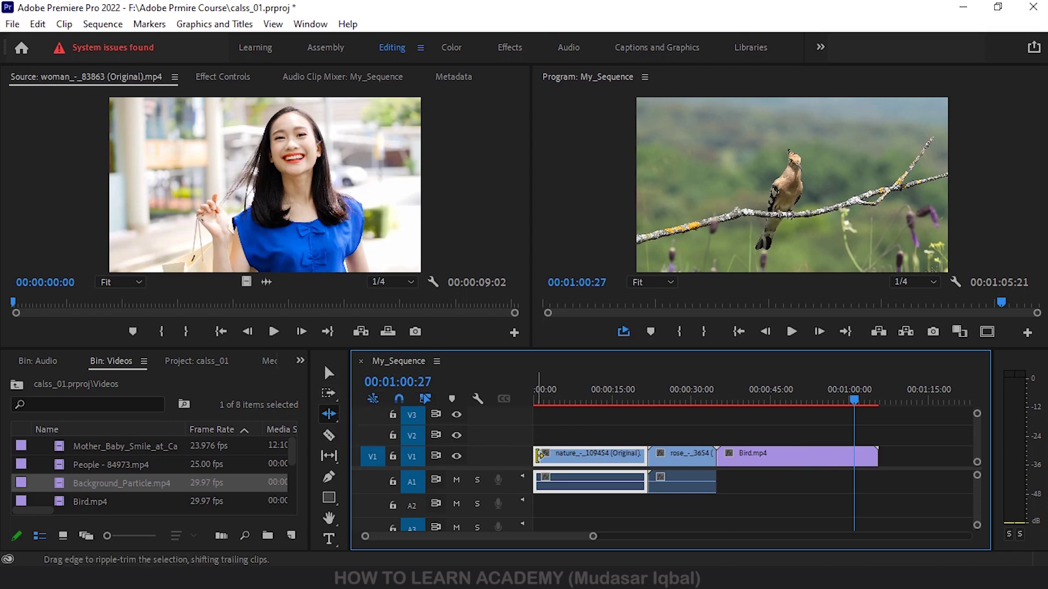
left_click_drag(537, 457, 600, 458)
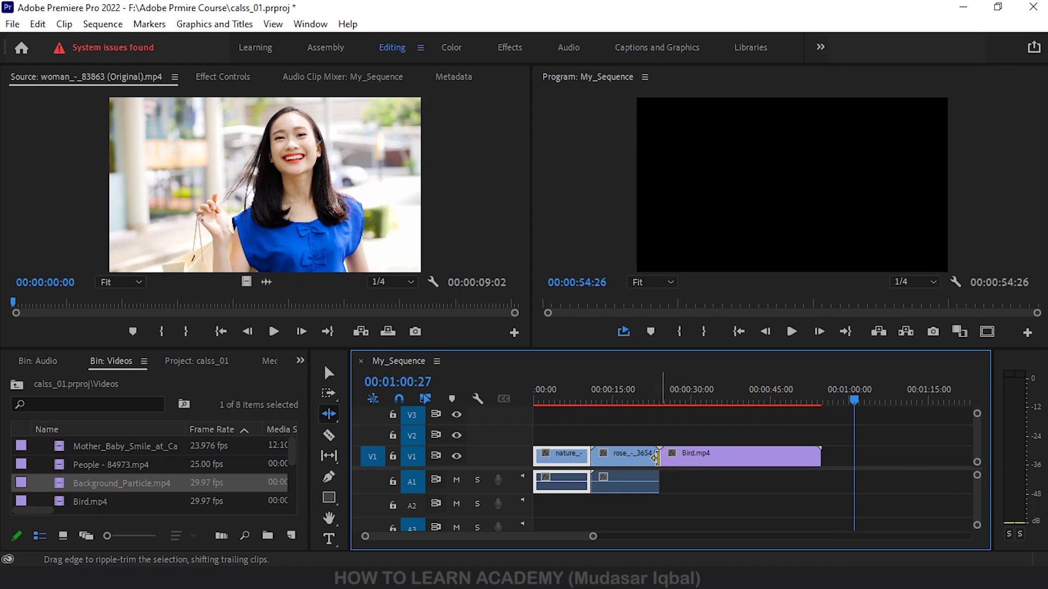
Step: Ripple-trim about 9 seconds off the start of Bird.mp4 and about 5 seconds off the end of the rose clip
left_click_drag(667, 458, 715, 457)
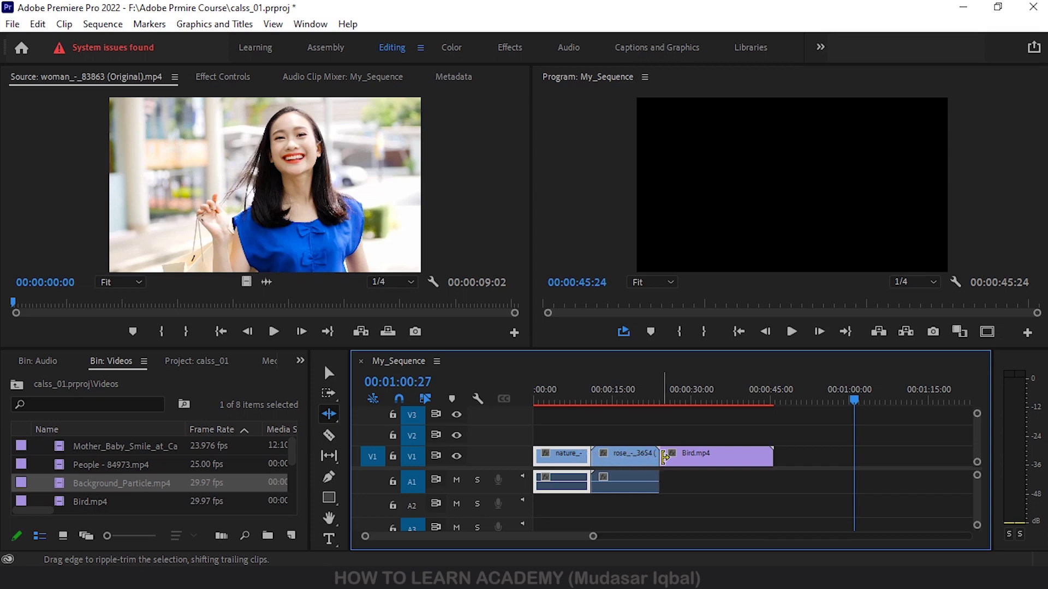
left_click_drag(657, 457, 633, 458)
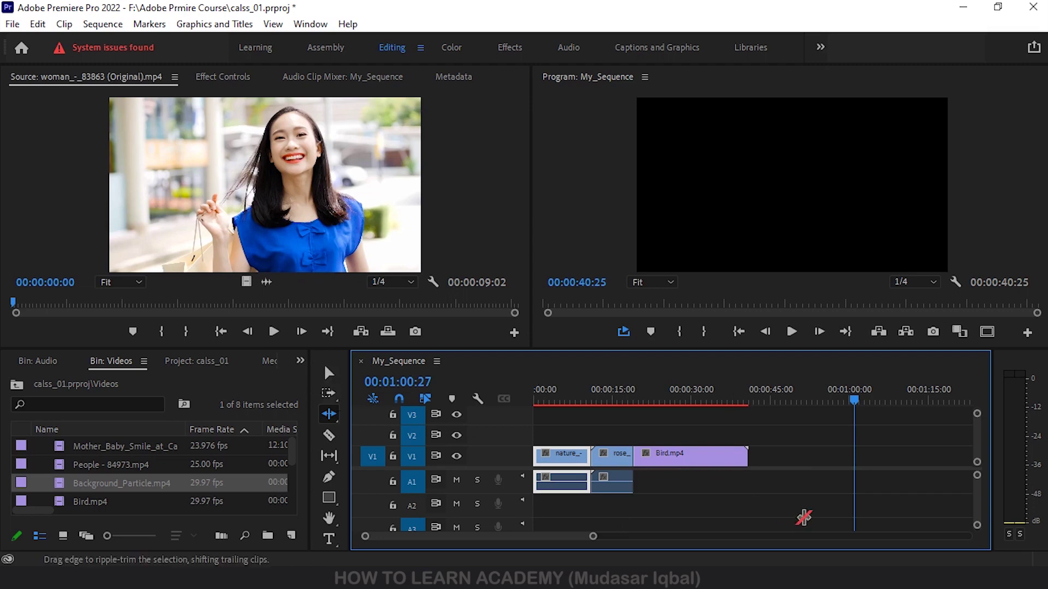
Step: Move Bird.mp4 with the Selection tool so it ends at the playhead at 00:01:00:27, and delete the gap before it
left_click(329, 376)
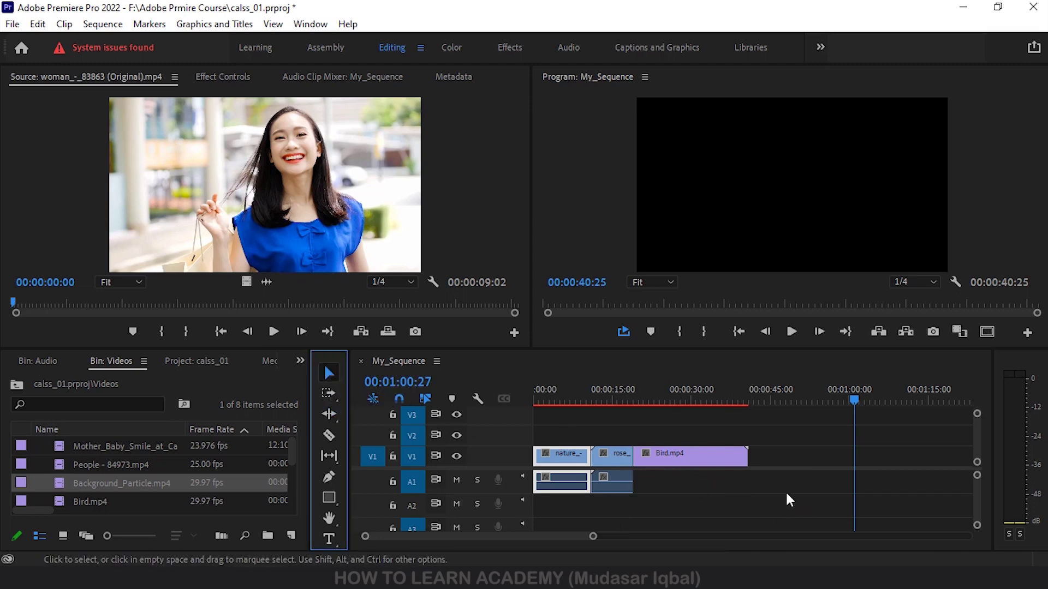
left_click_drag(682, 457, 789, 468)
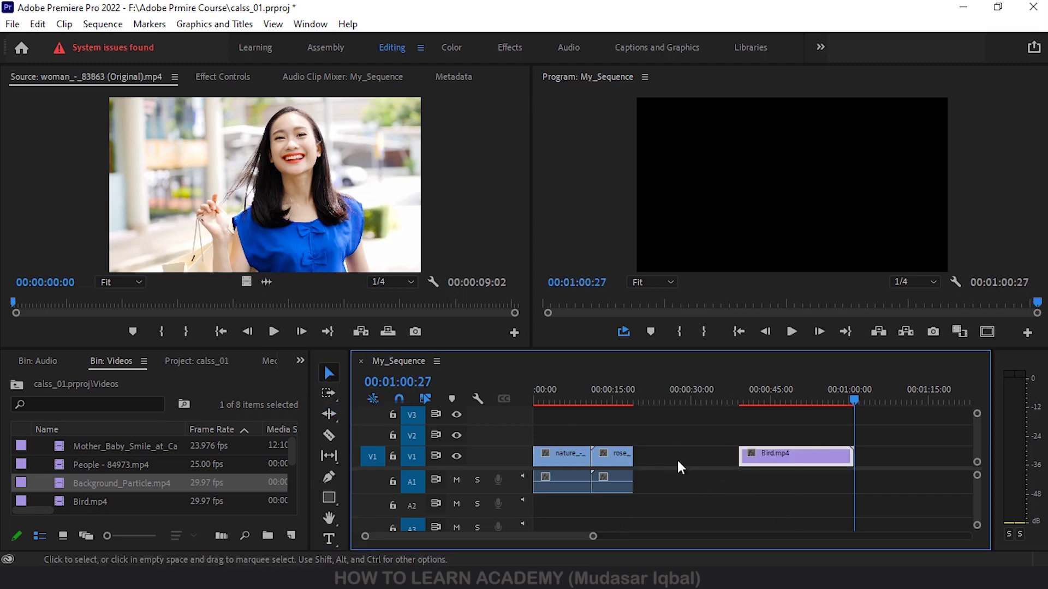
left_click(680, 463)
key("Delete")
Step: Undo the gap deletion, the Bird.mp4 move and the earlier ripple trims until the nature clip has its full length
key("ctrl+z")
key("ctrl+z")
key("ctrl+z")
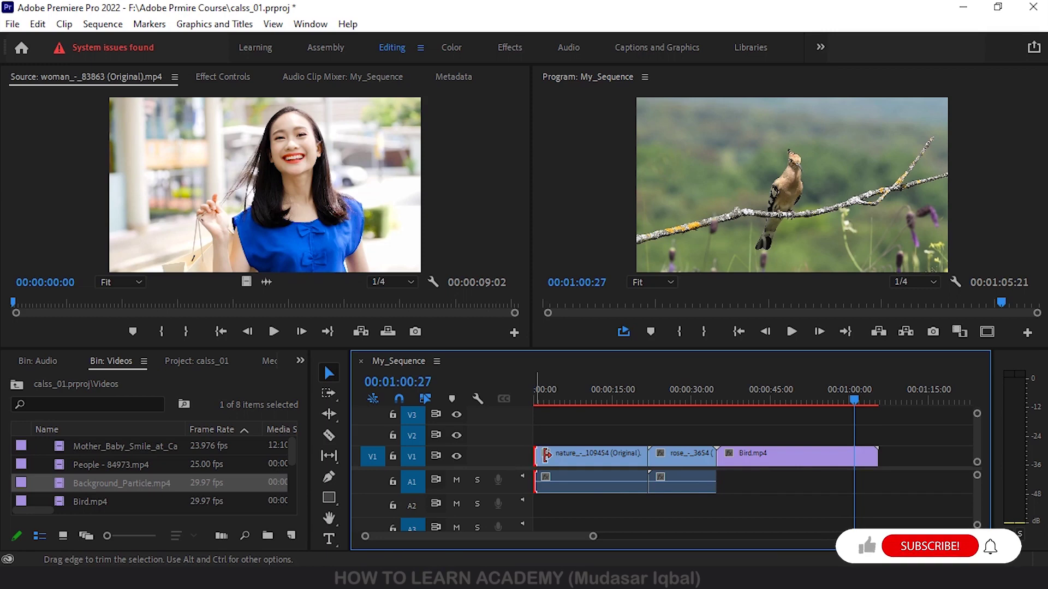
Step: Trim about 11 seconds off the start of the nature clip with the Selection tool, leaving a gap at the sequence start
left_click_drag(535, 457, 593, 460)
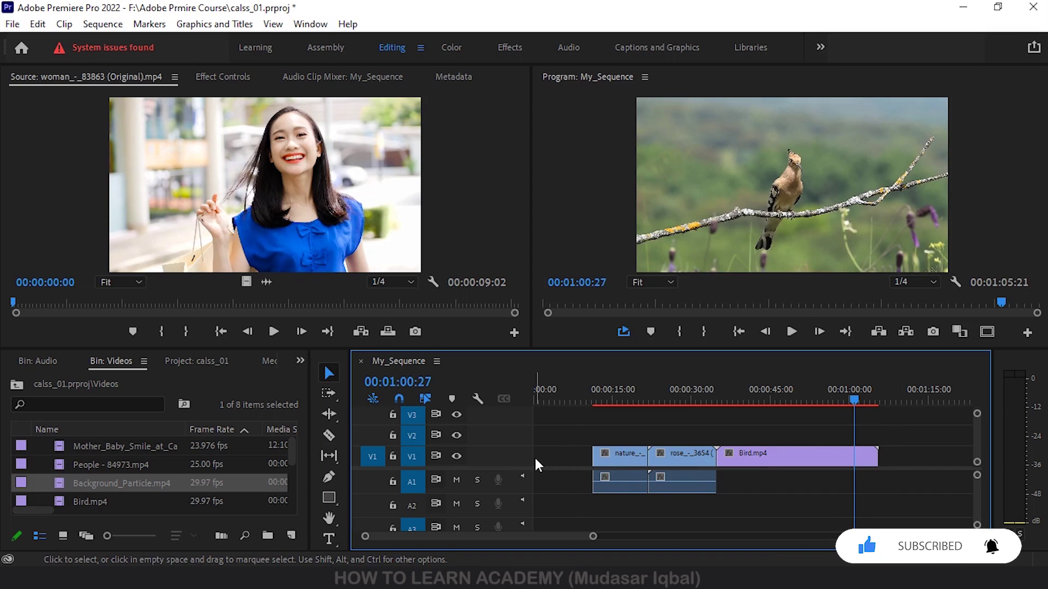
Step: Ripple-delete the gap before the nature clip, and undo both that deletion and the nature clip's start trim
left_click(569, 455)
key("Delete")
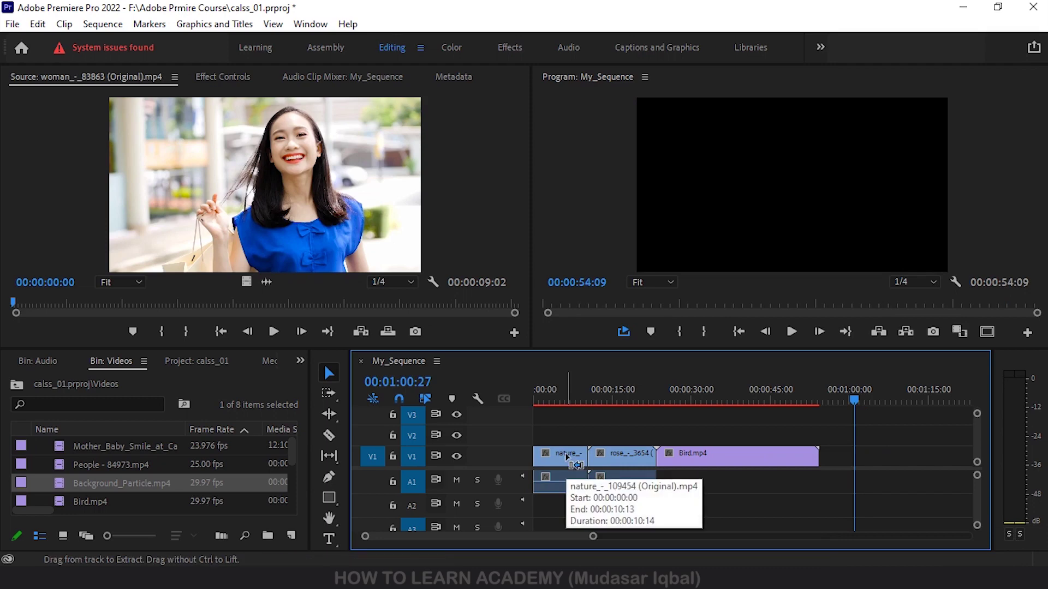
key("ctrl+z")
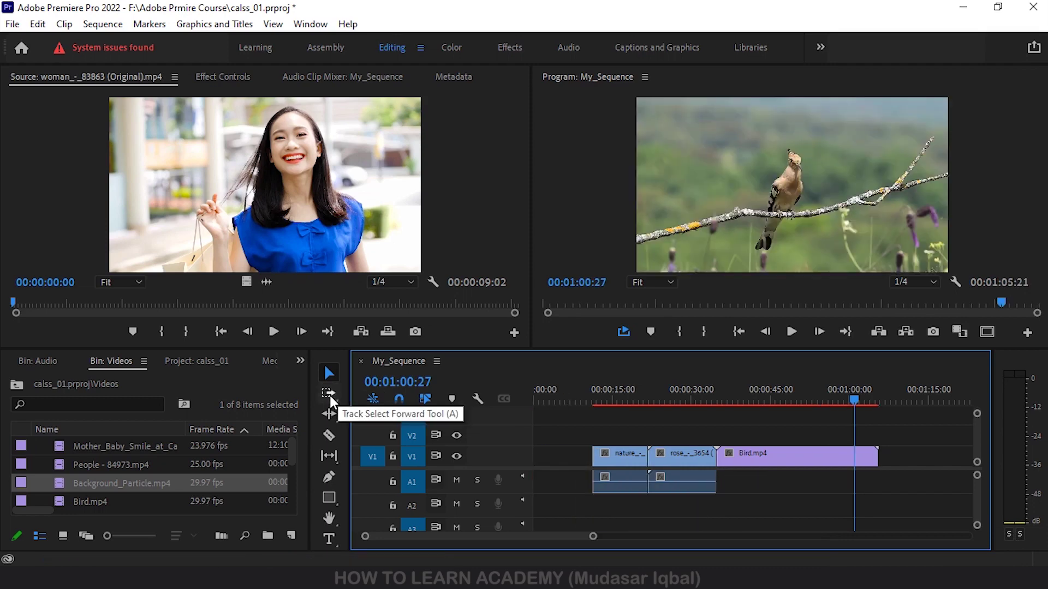
Step: With the Ripple Edit tool, trim about 10 seconds off the start of the nature clip and about 20 seconds off the start of Bird.mp4
left_click(330, 396)
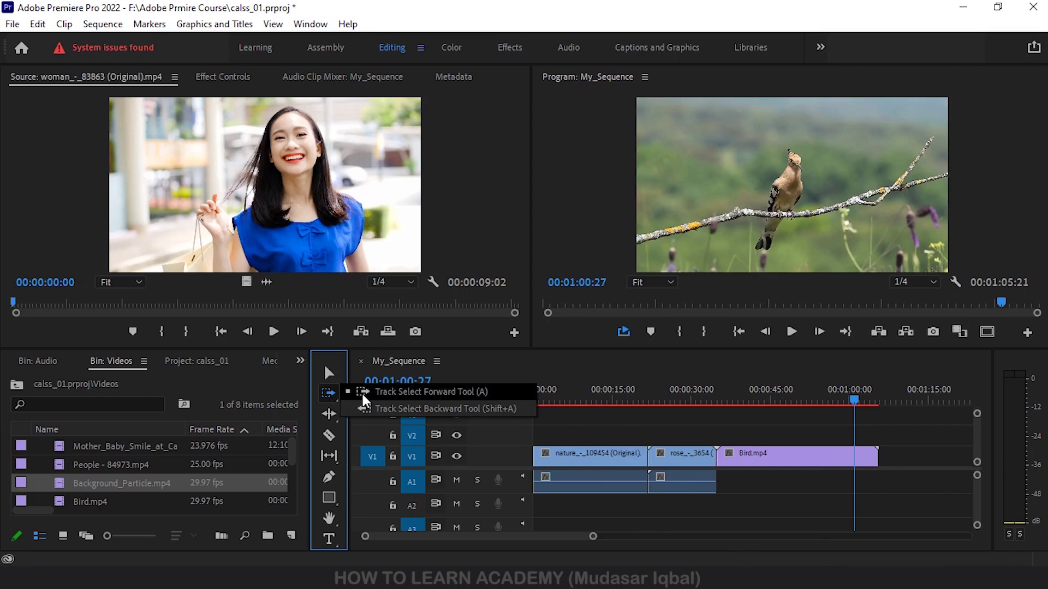
left_click(327, 415)
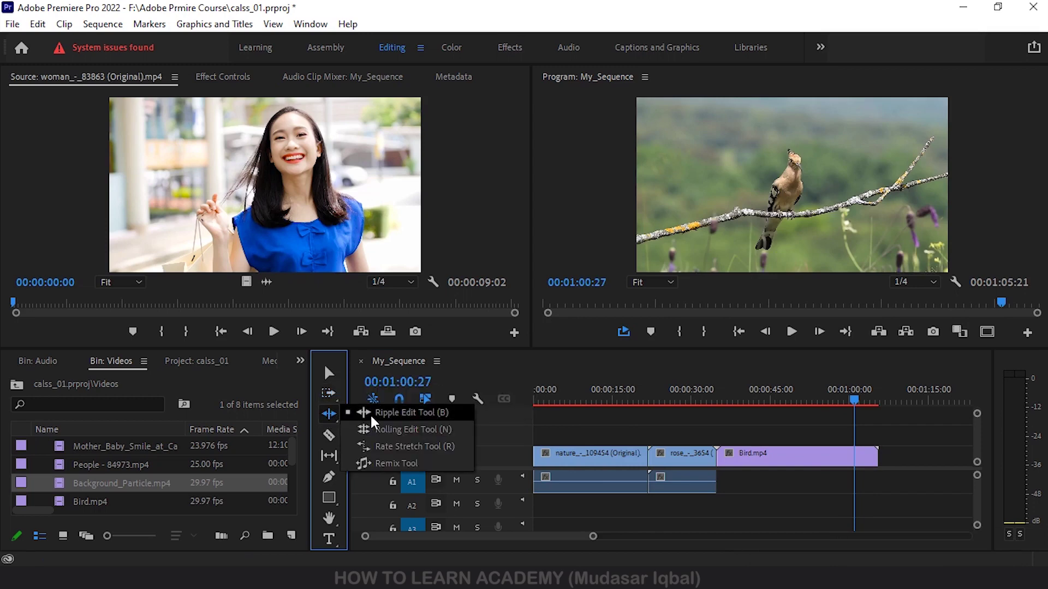
left_click(372, 418)
left_click_drag(538, 458, 589, 459)
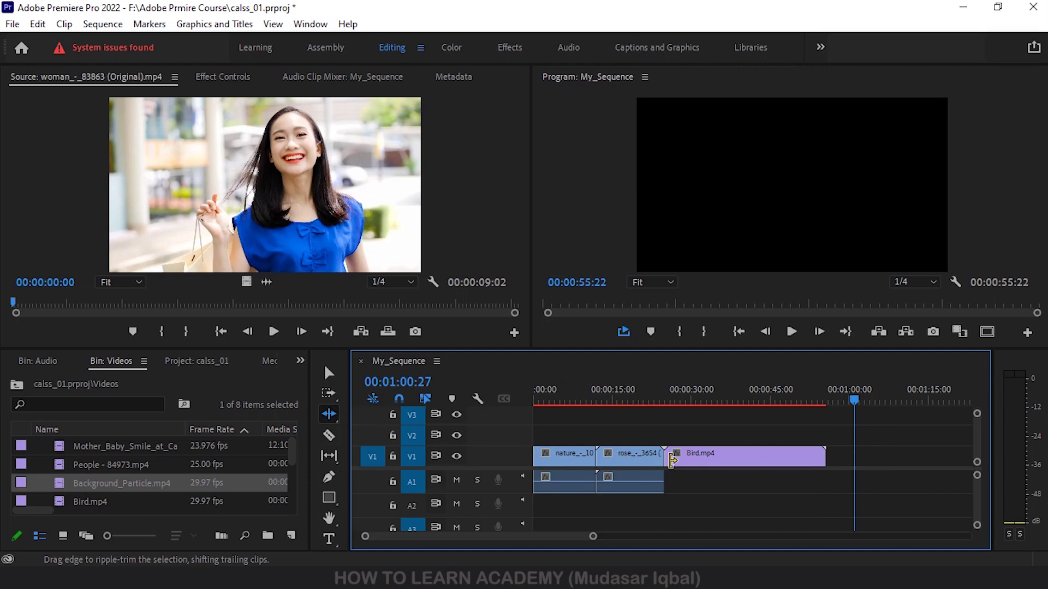
left_click_drag(668, 459, 721, 458)
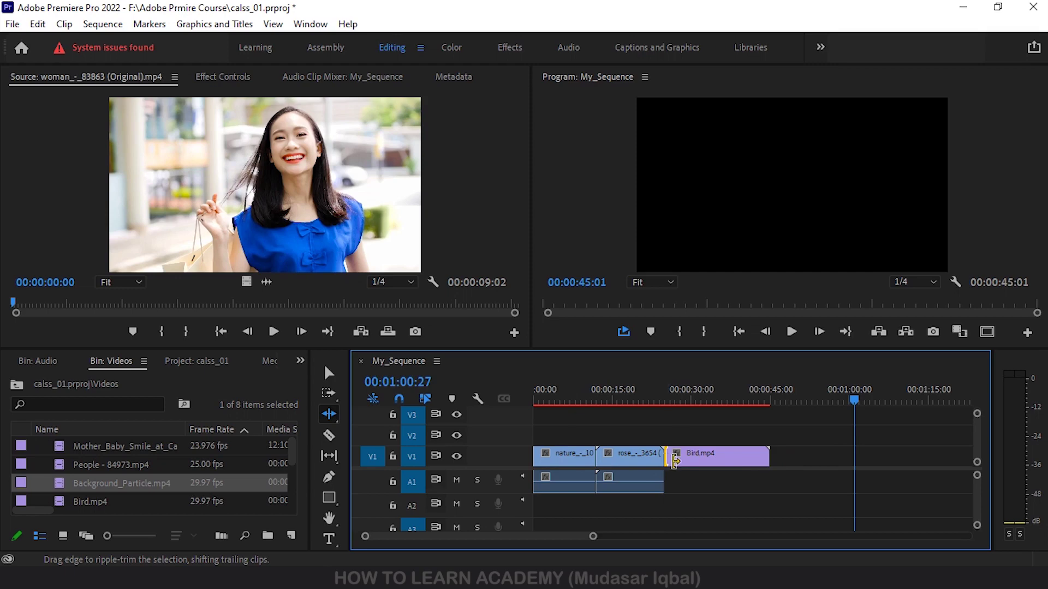
left_click_drag(675, 461, 726, 460)
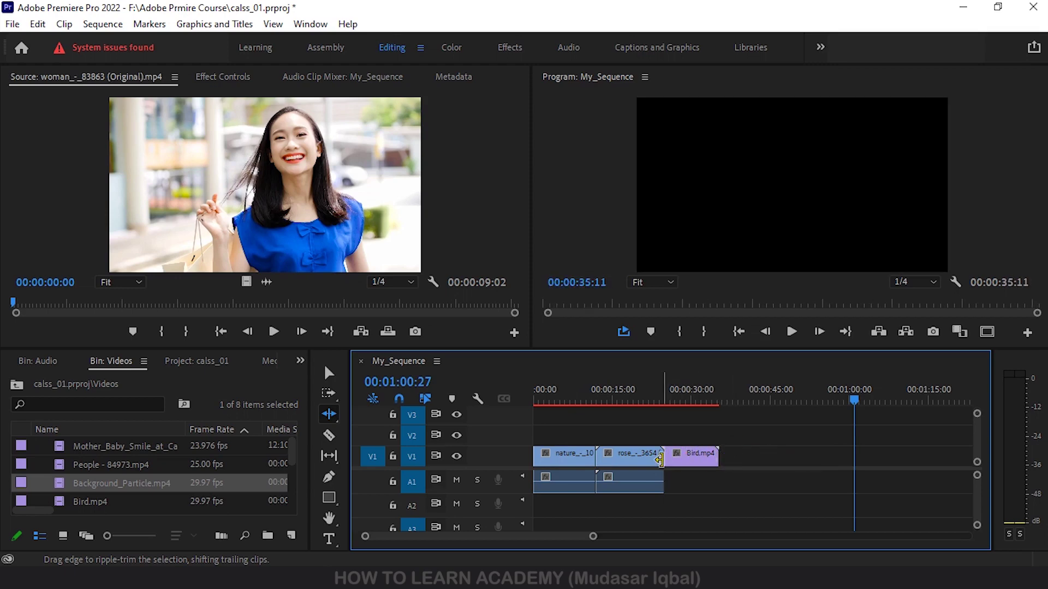